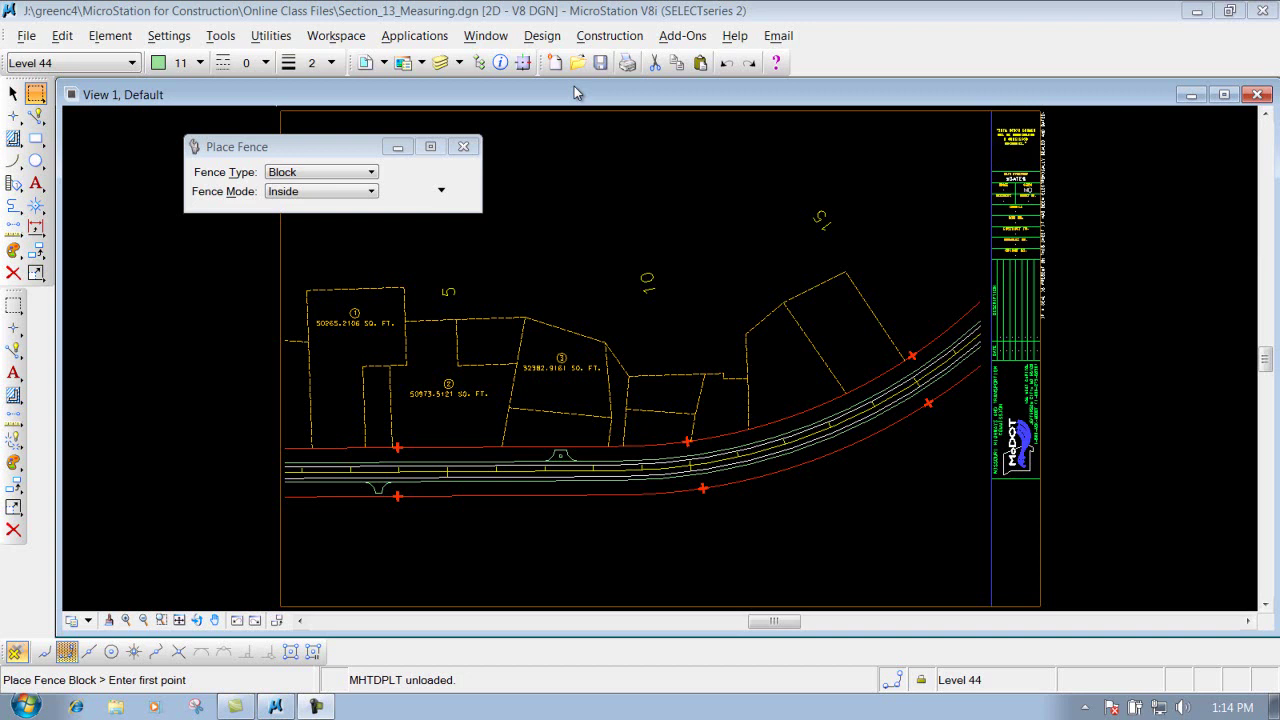
Open the MODOT Plotting dialog and set it to plot multiple files.
left_click(627, 63)
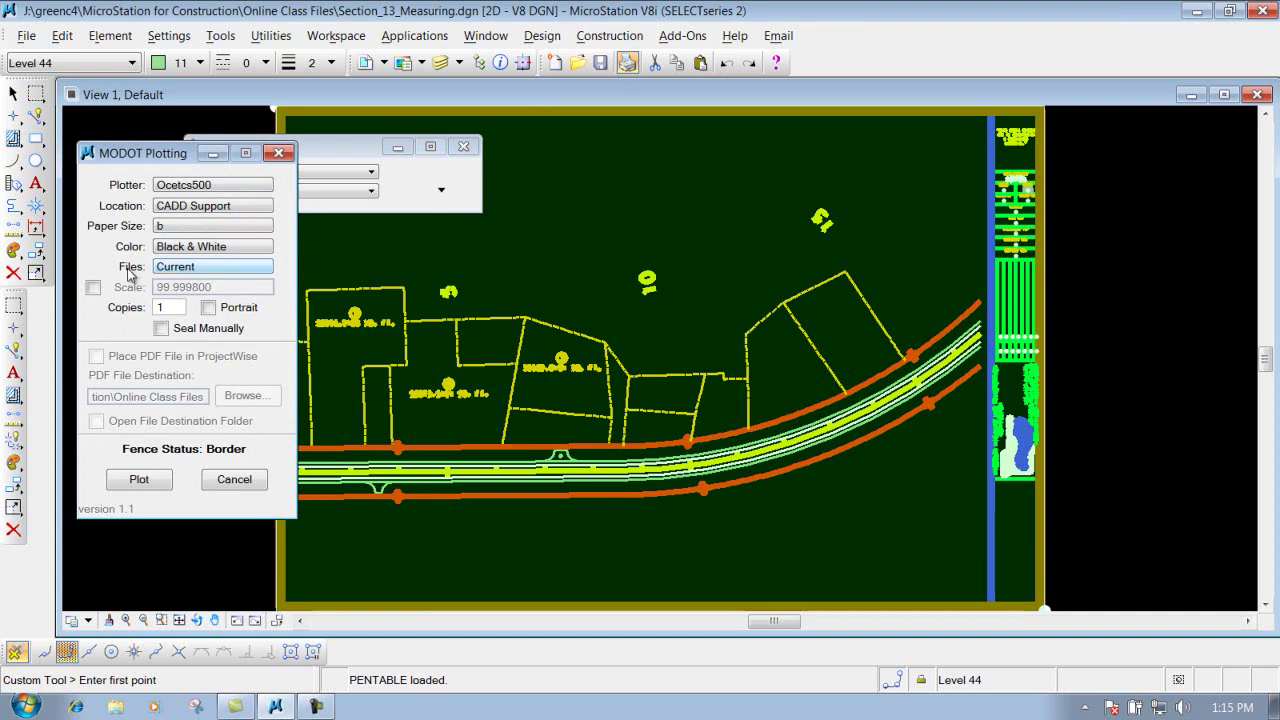
left_click(196, 268)
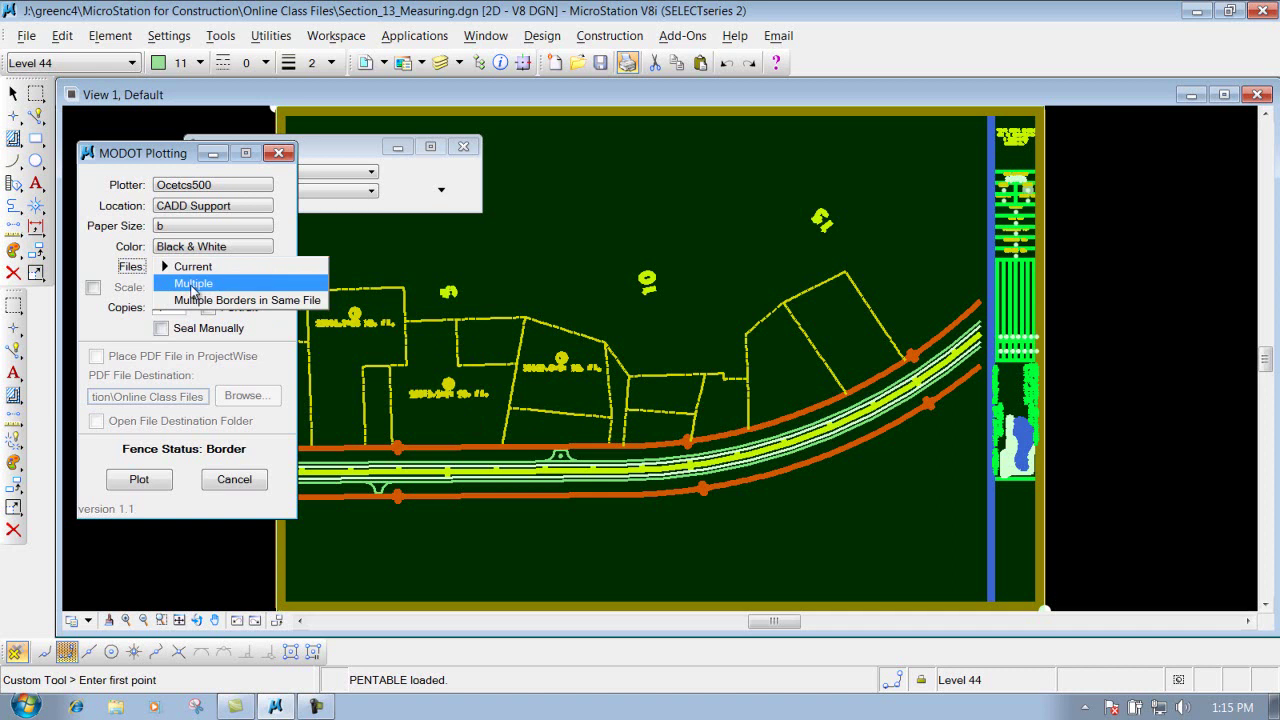
left_click(193, 285)
left_click_drag(150, 150, 507, 160)
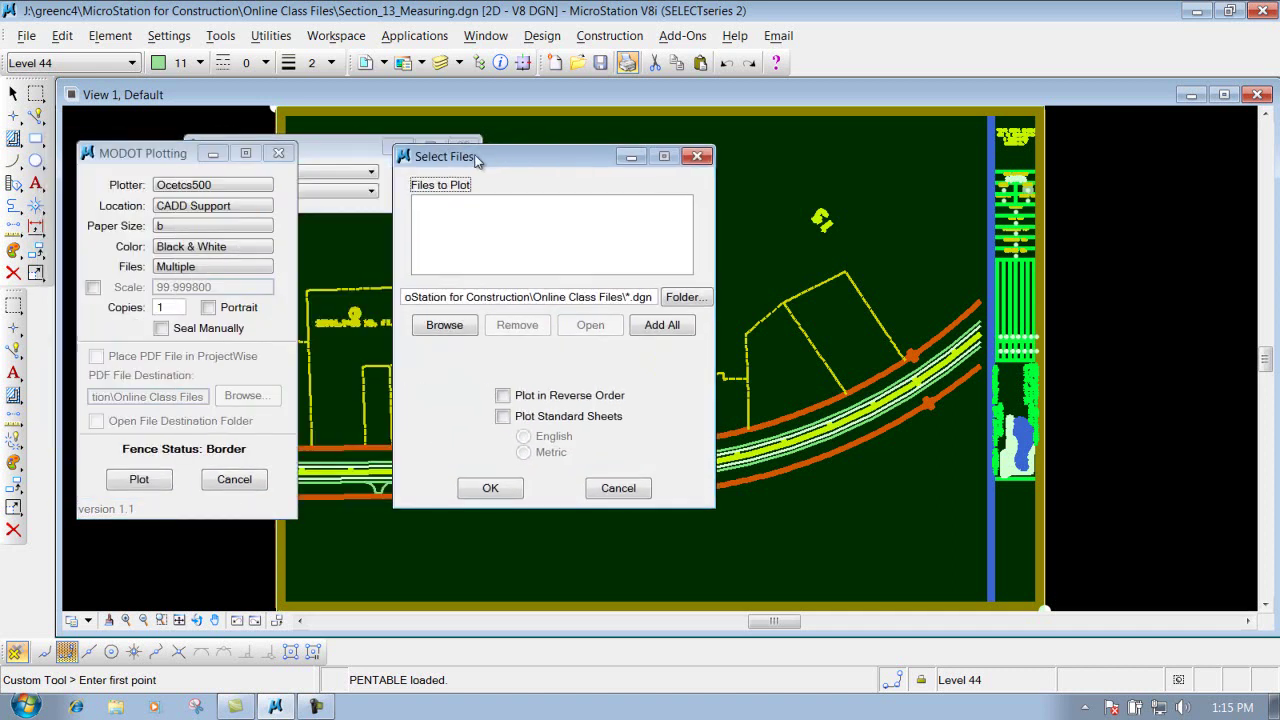
Browse for design files to add to the plot and keep the listed file type as *.dgn.
left_click(452, 333)
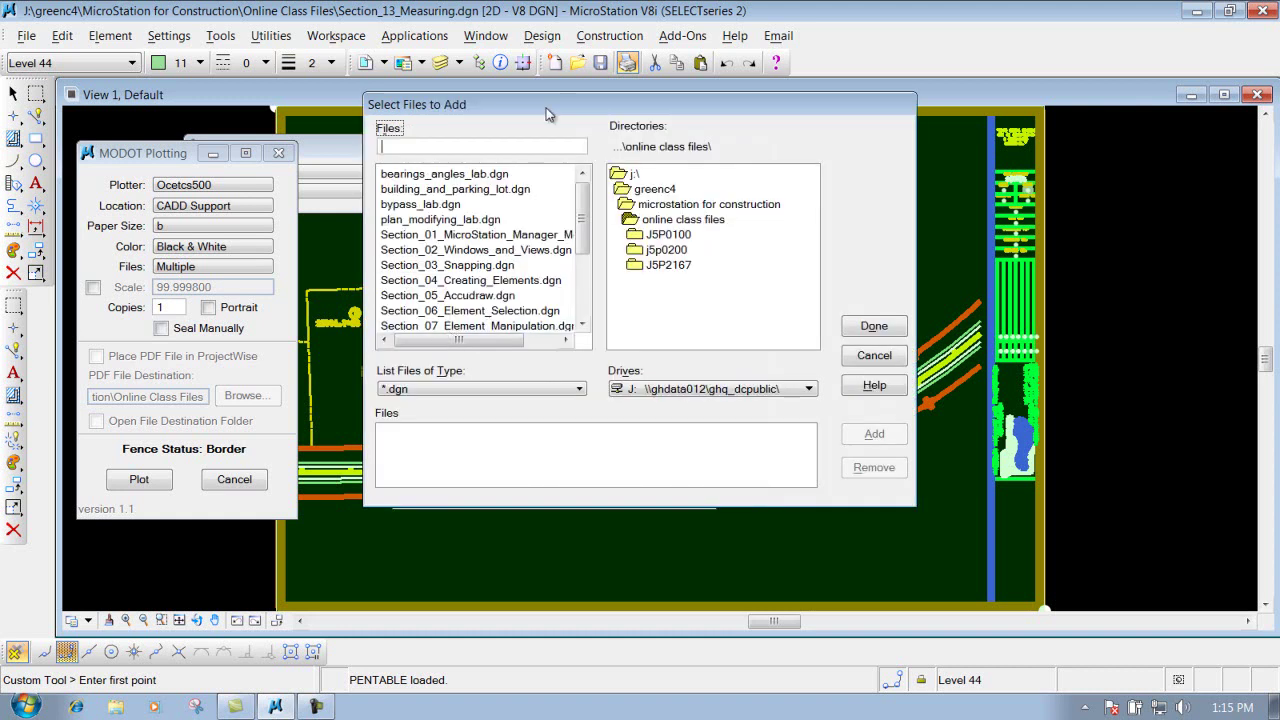
left_click_drag(548, 102, 512, 133)
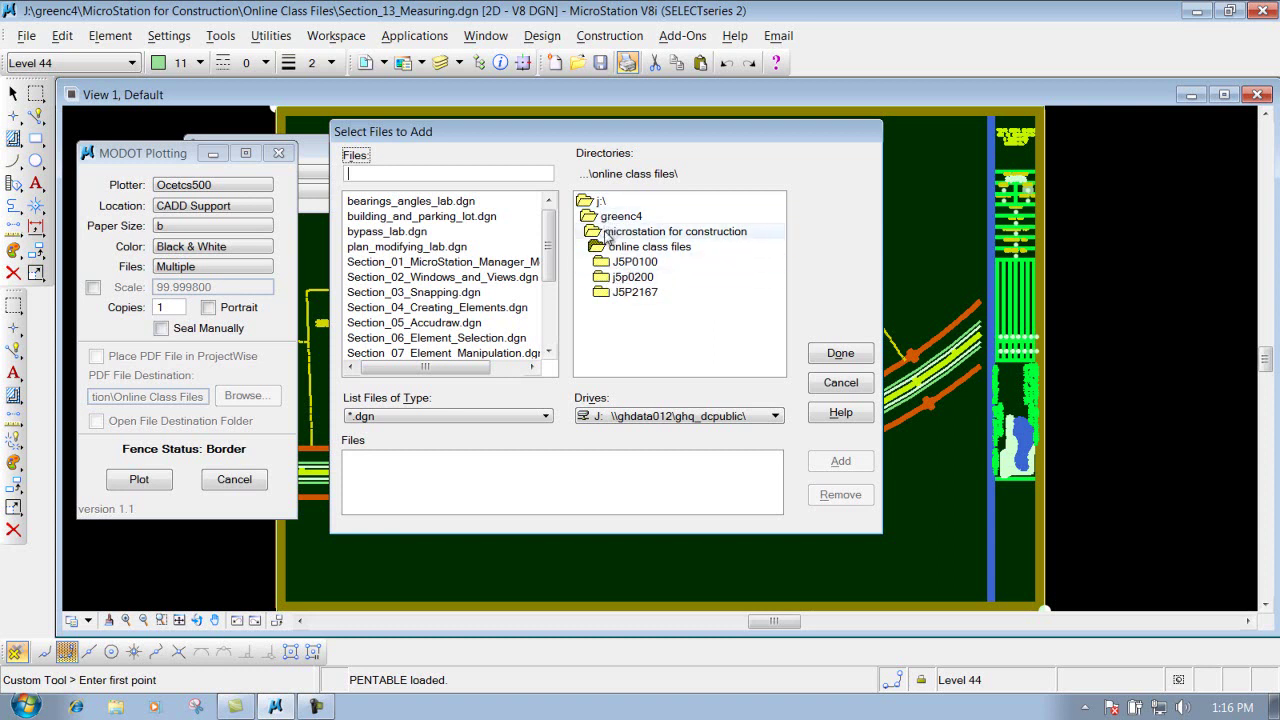
left_click(400, 417)
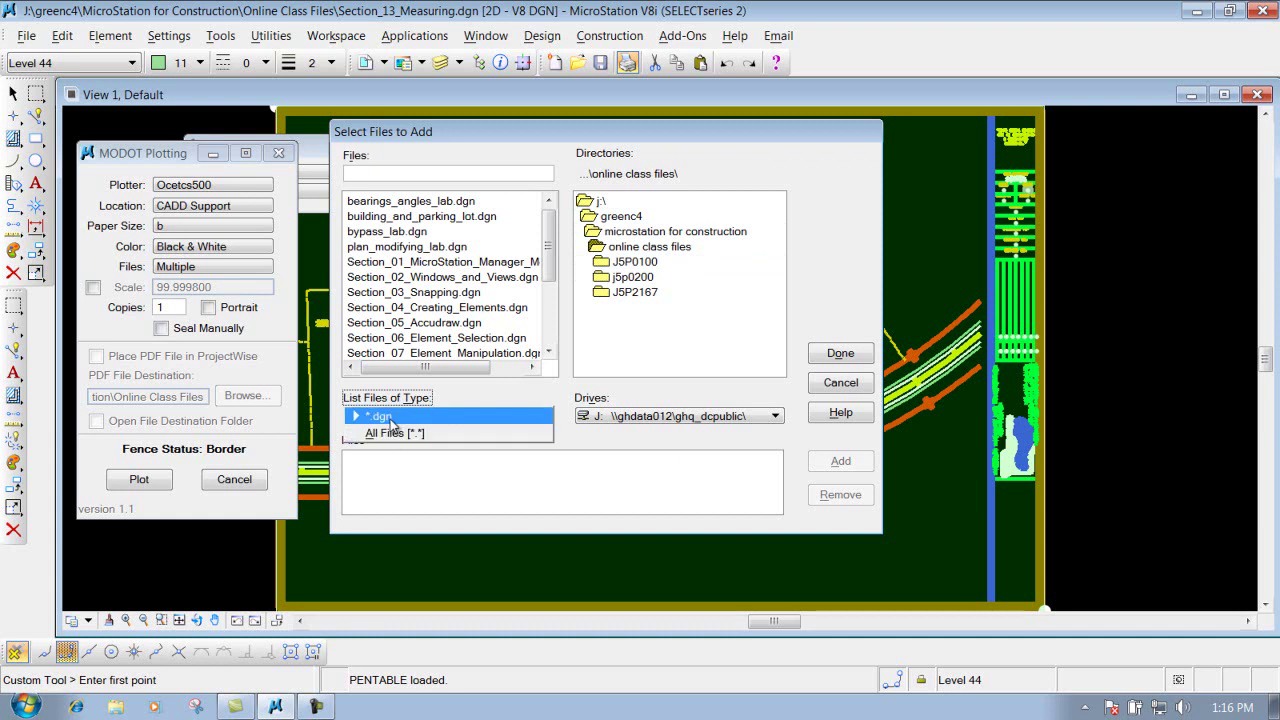
left_click(545, 417)
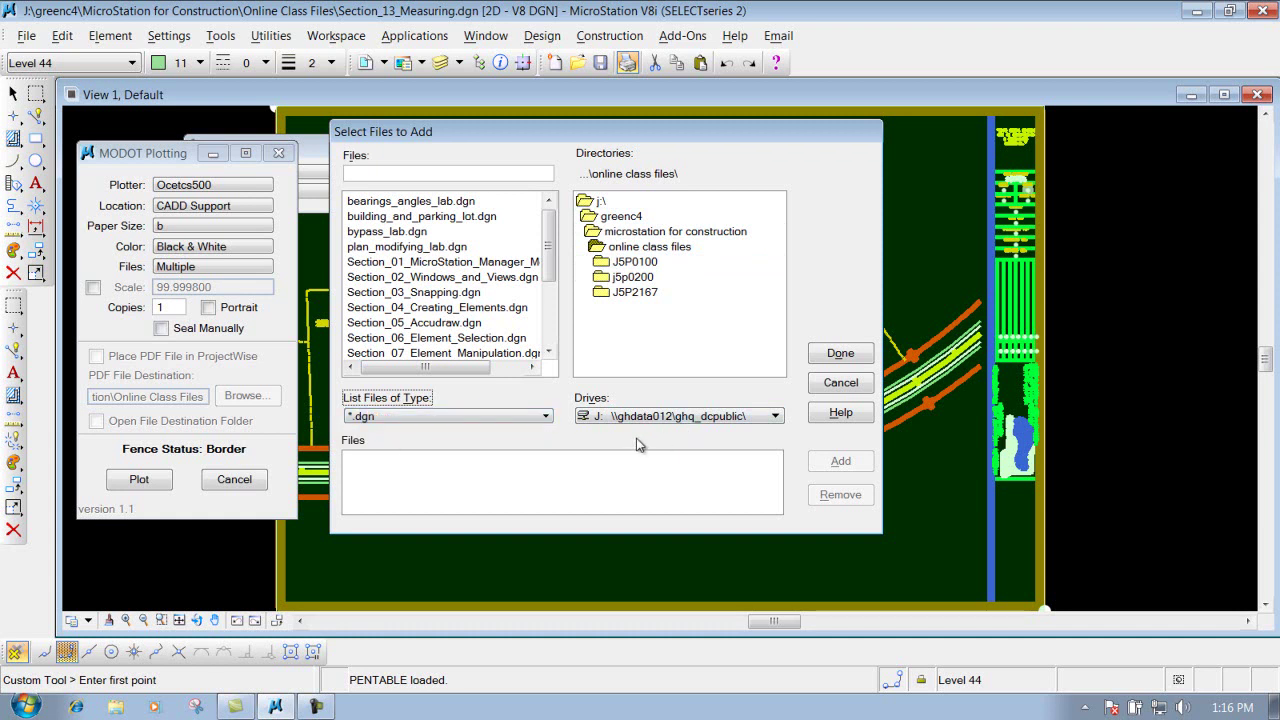
Add Section_01_MicroStation_Manager_Menus.dgn and Section_02_Windows_and_Views.dgn to the list of files to plot.
left_click(400, 266)
left_click(398, 268)
left_click(418, 272)
left_click(402, 270)
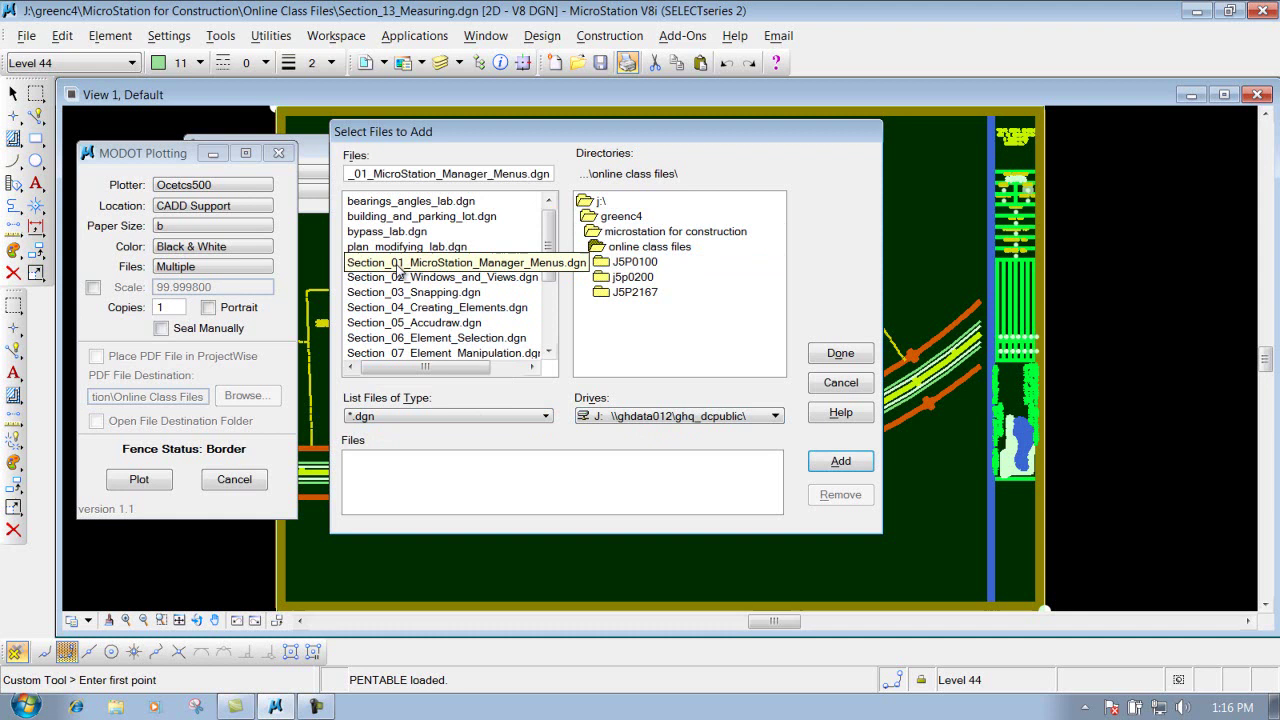
left_click(840, 466)
left_click(346, 461)
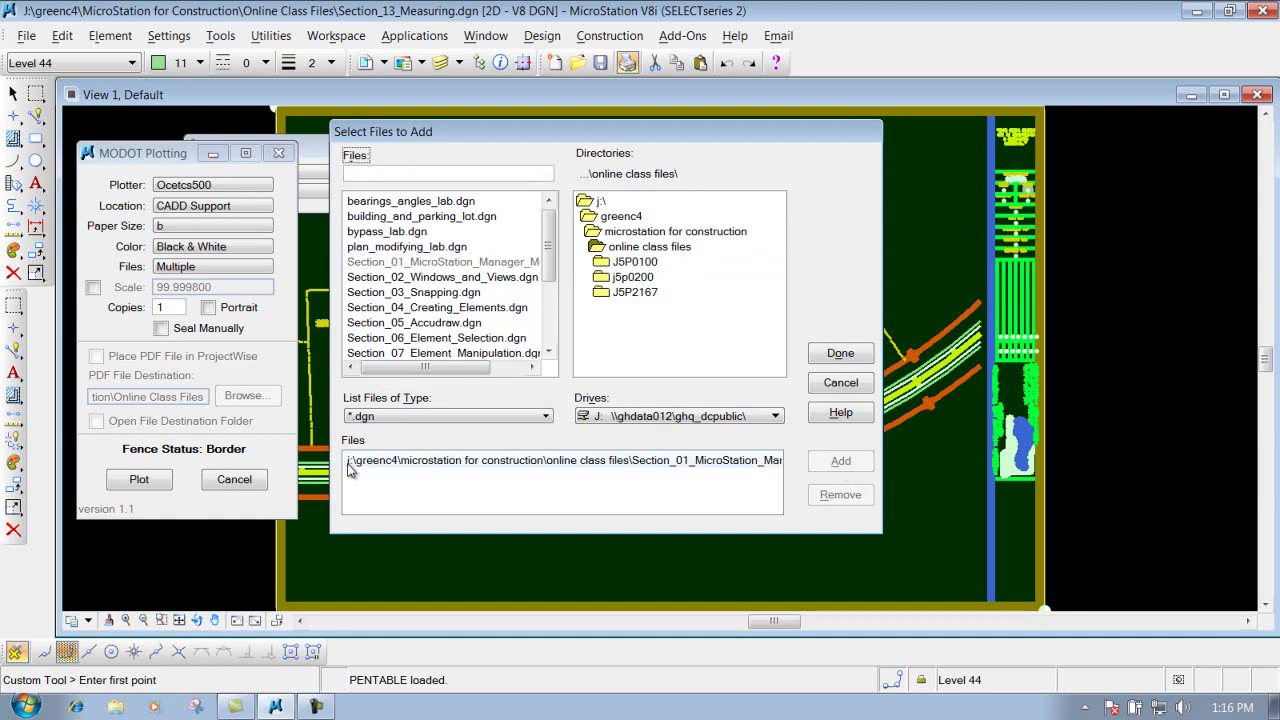
left_click(346, 461)
left_click(350, 460)
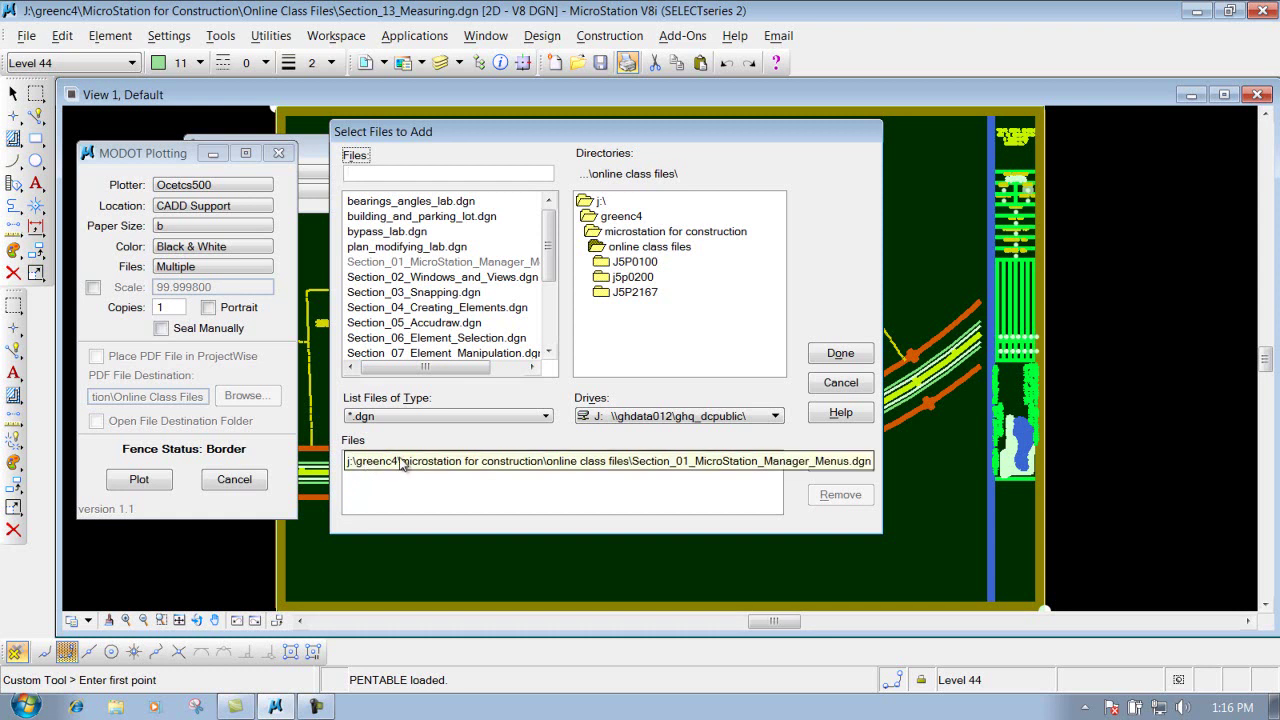
left_click(362, 490)
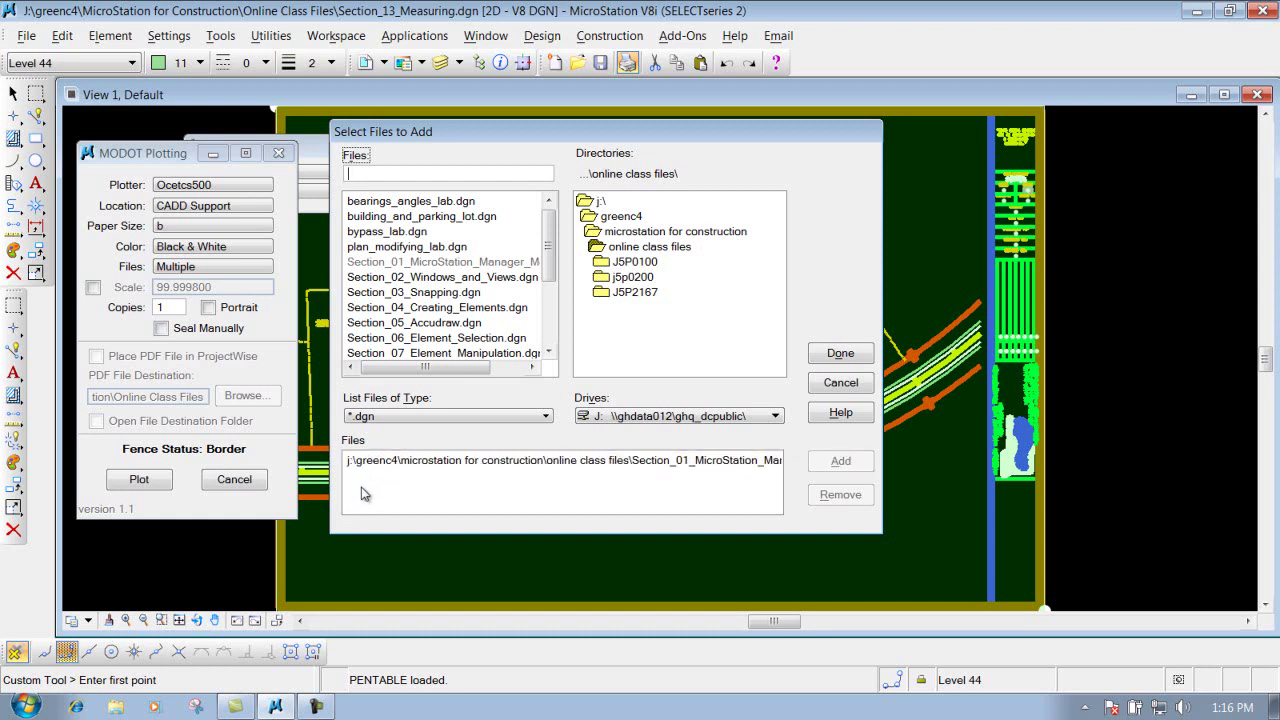
double_click(404, 286)
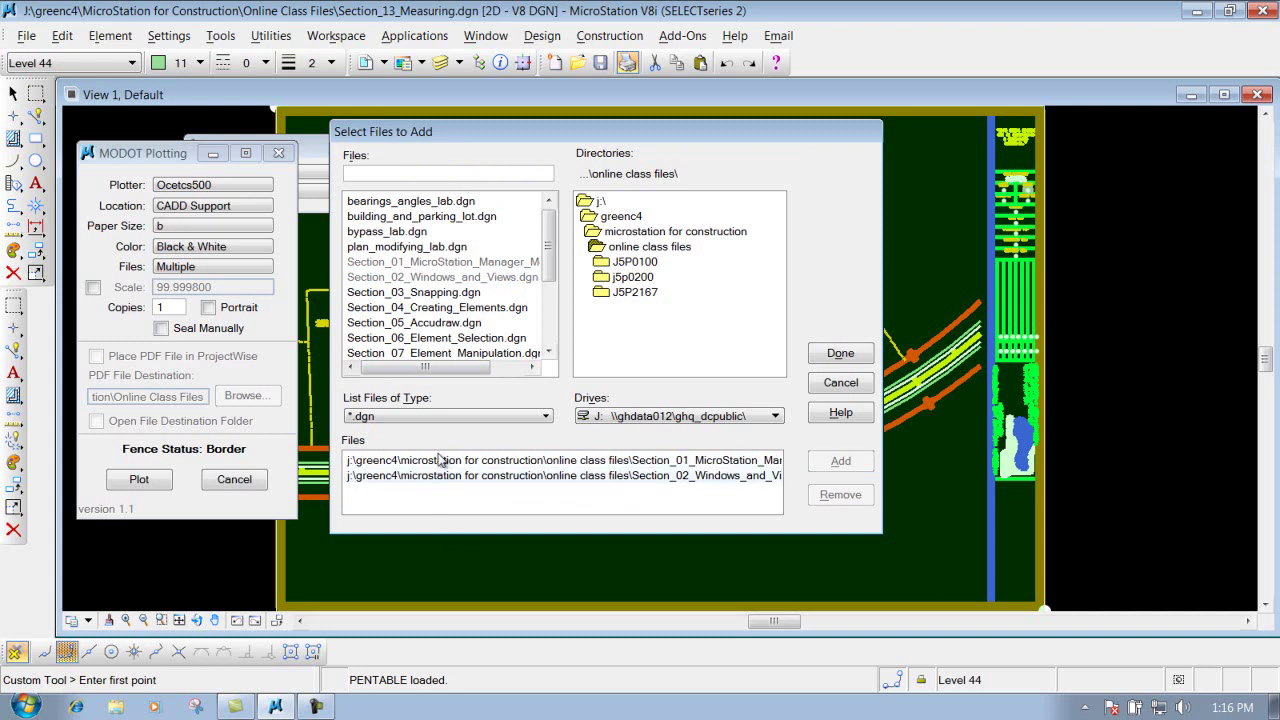
Add Section_03_Snapping.dgn, Section_05_Accudraw.dgn, Section_07_Element_Manipulation.dgn and Section_08_Levels.dgn to the list together.
left_click(549, 350)
left_click(549, 350)
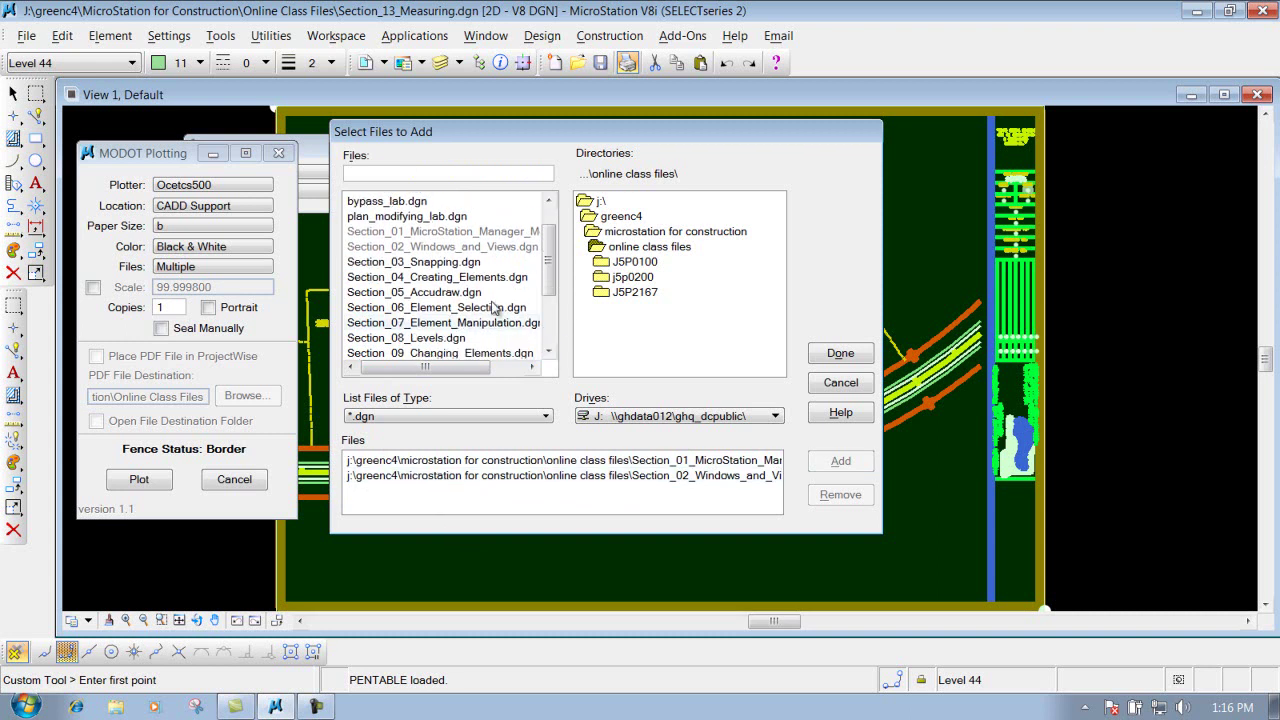
left_click(436, 263)
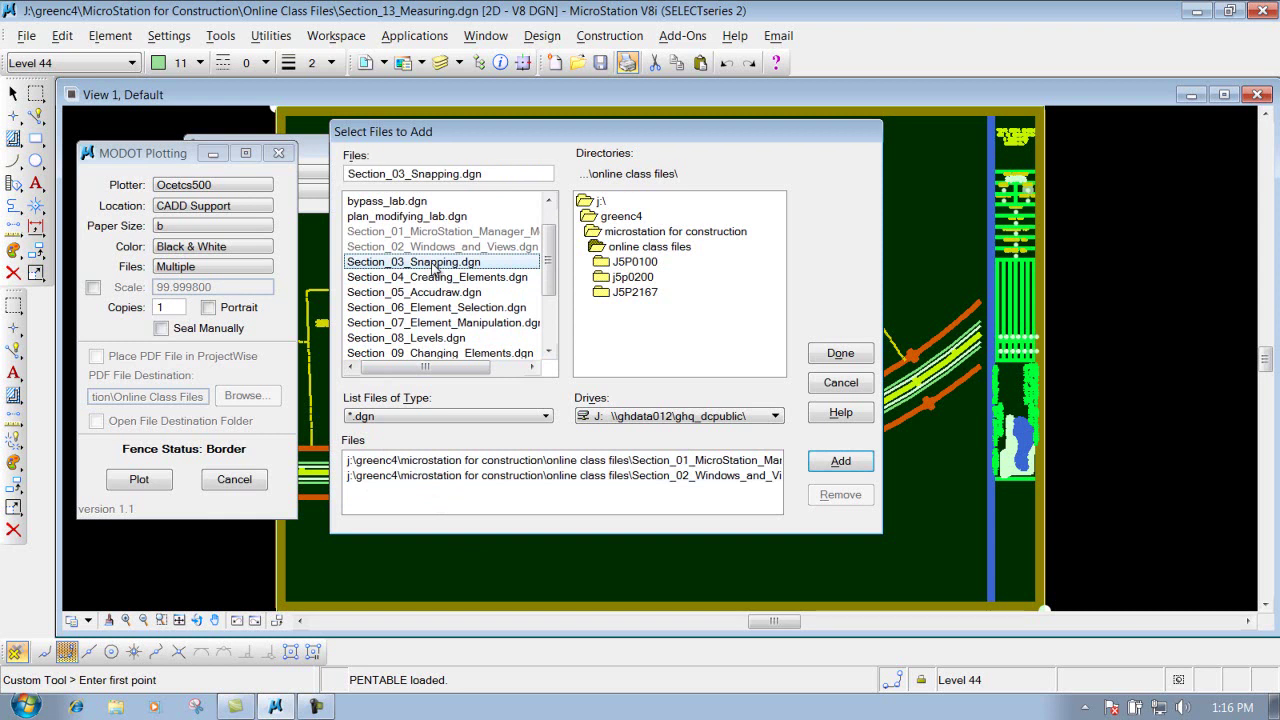
left_click(440, 323, "shift")
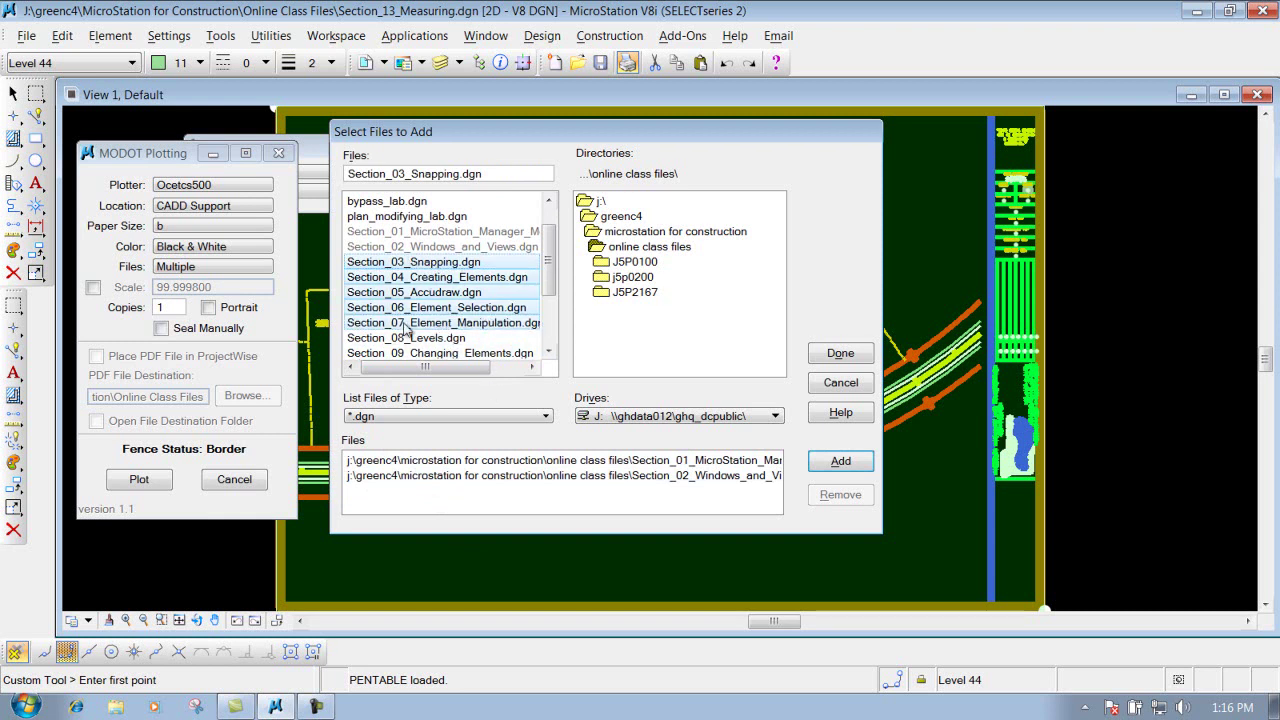
left_click(430, 264)
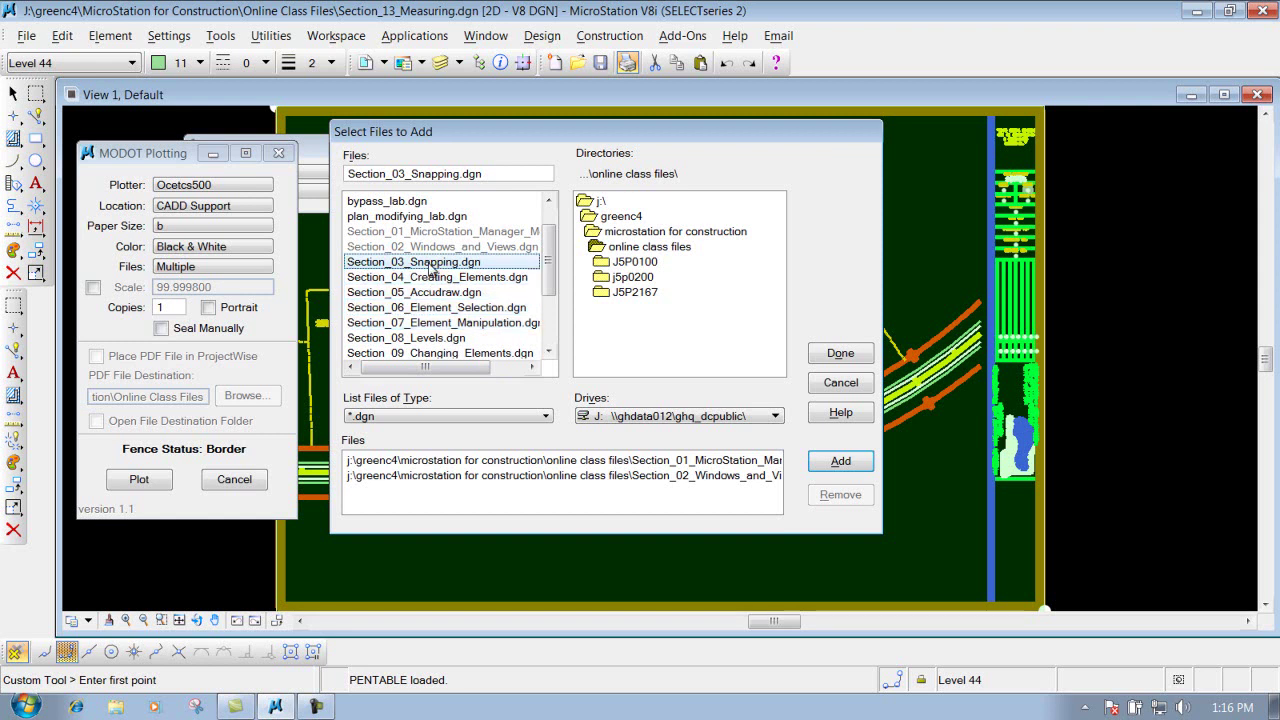
left_click(440, 292, "ctrl")
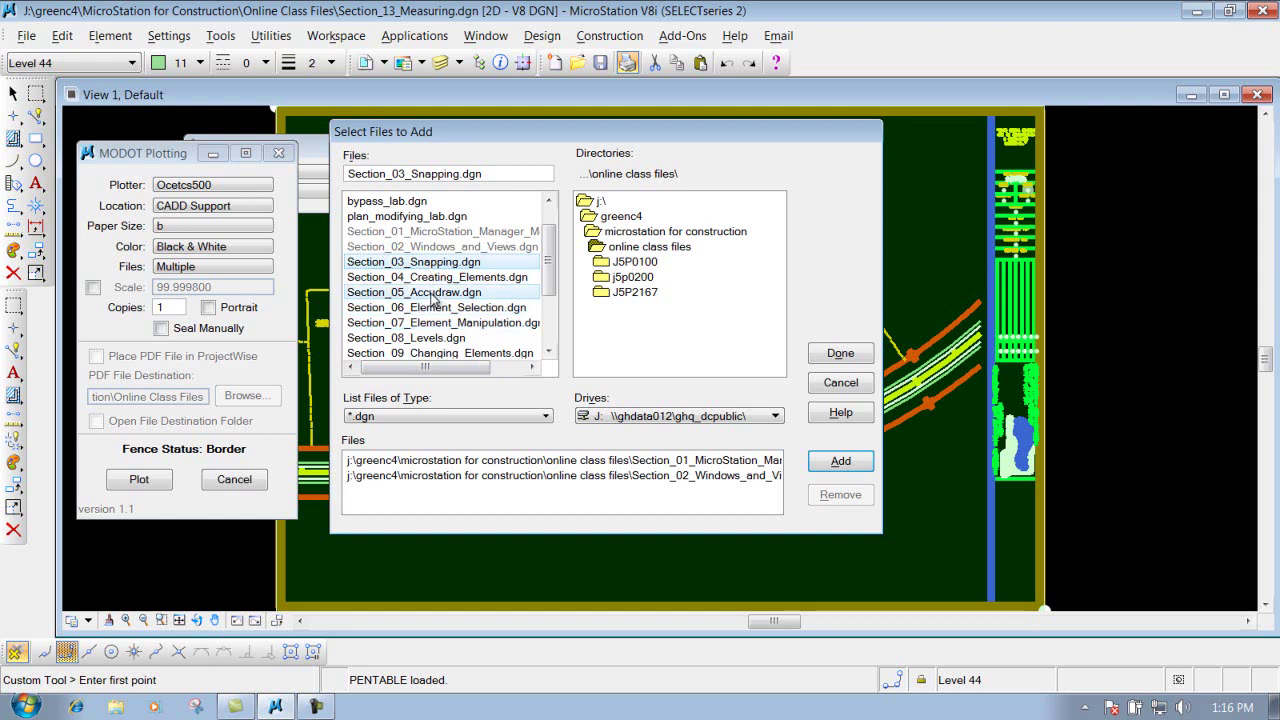
left_click(451, 323, "ctrl")
left_click(440, 339, "ctrl")
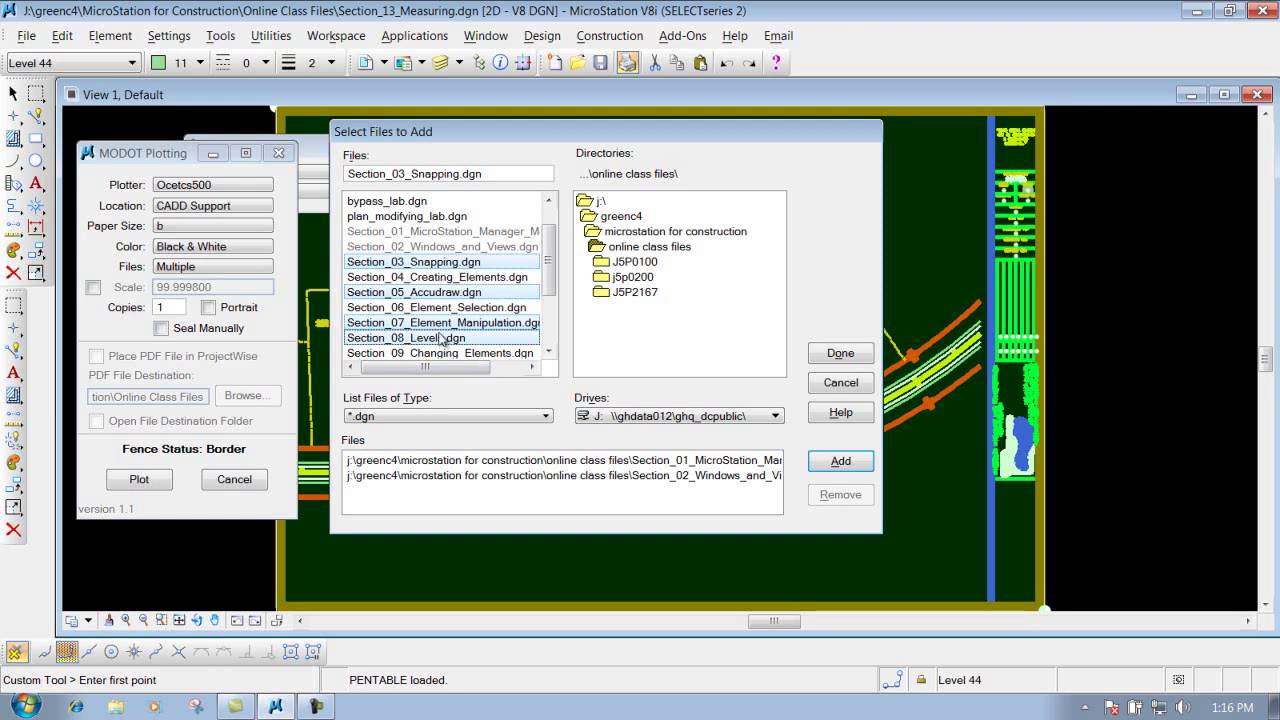
left_click(845, 464)
Remove Section_02_Windows_and_Views.dgn from the added files and finish the file selection.
left_click(773, 505)
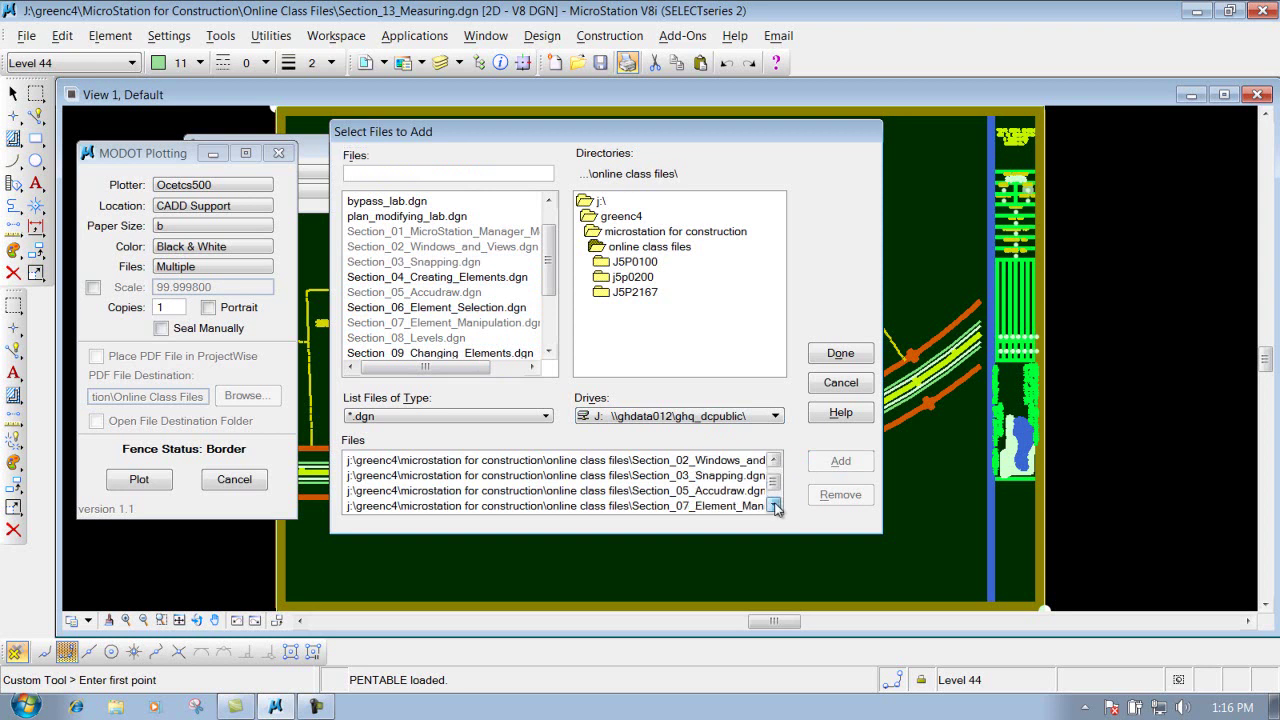
left_click(773, 505)
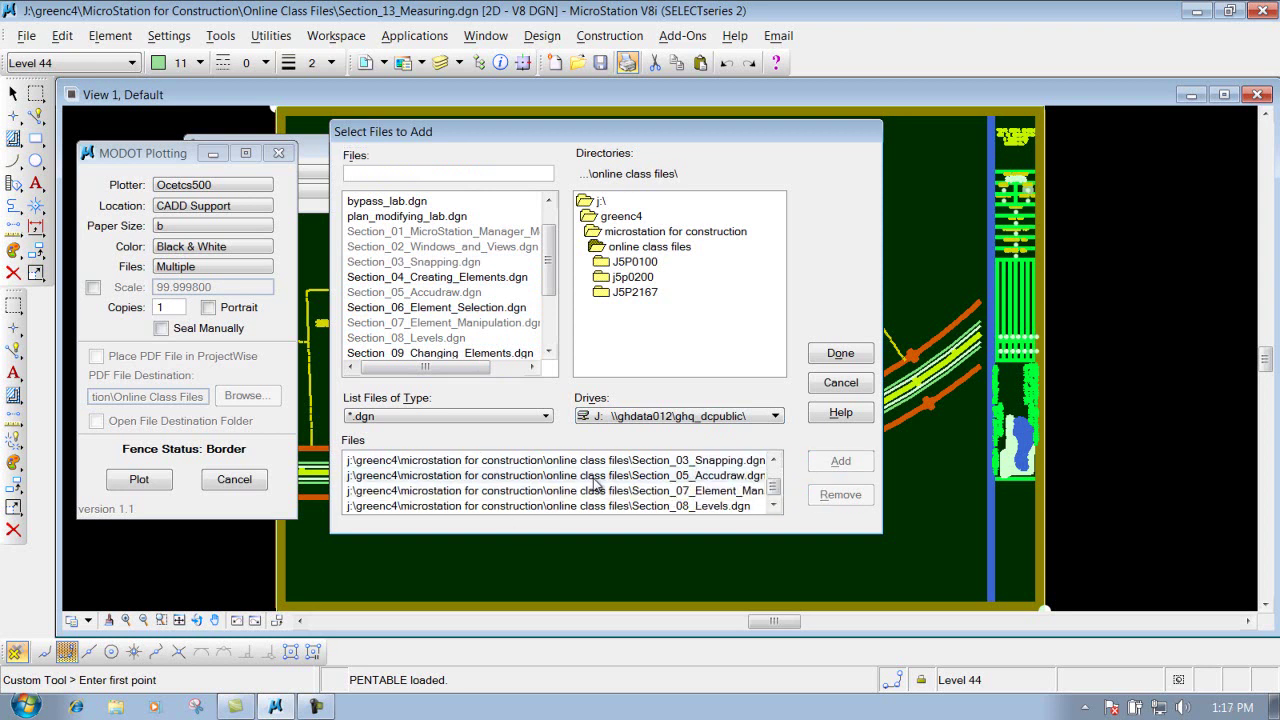
left_click(773, 460)
left_click(773, 460)
left_click(718, 478)
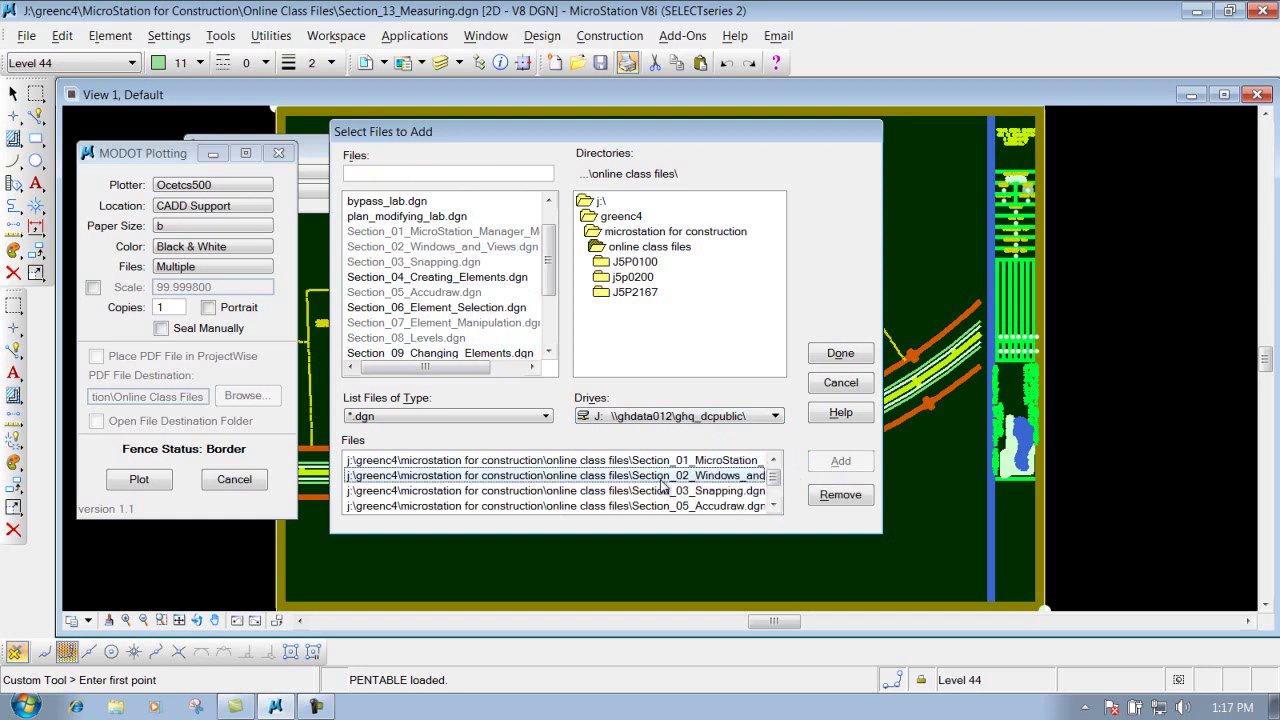
left_click(841, 495)
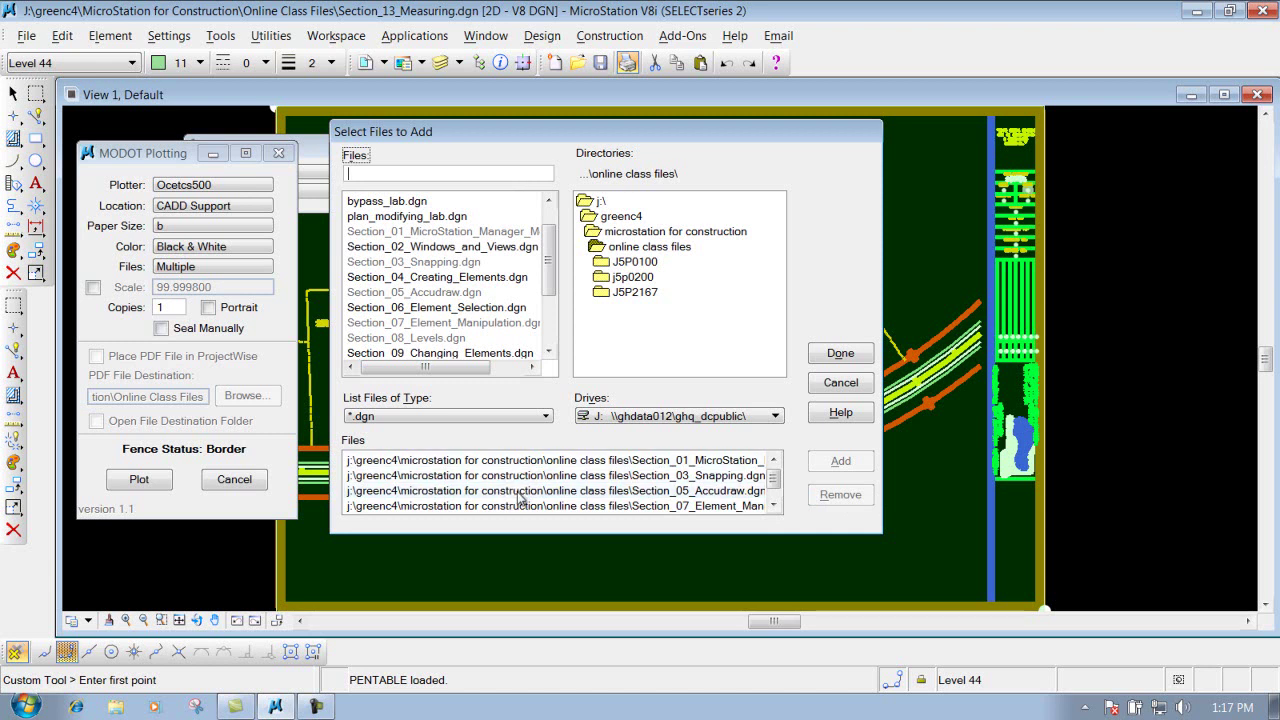
left_click(843, 355)
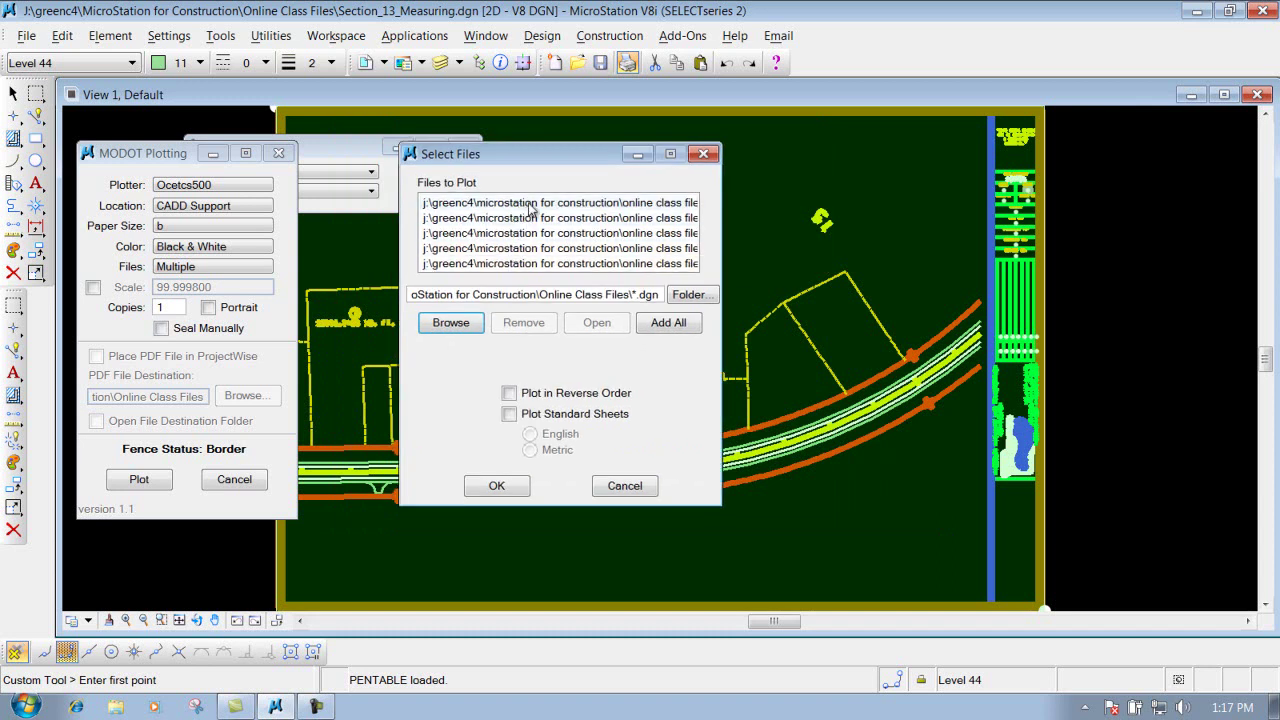
Try the Plot Standard Sheets option with its English and Metric choices and switch it off again.
left_click(530, 212)
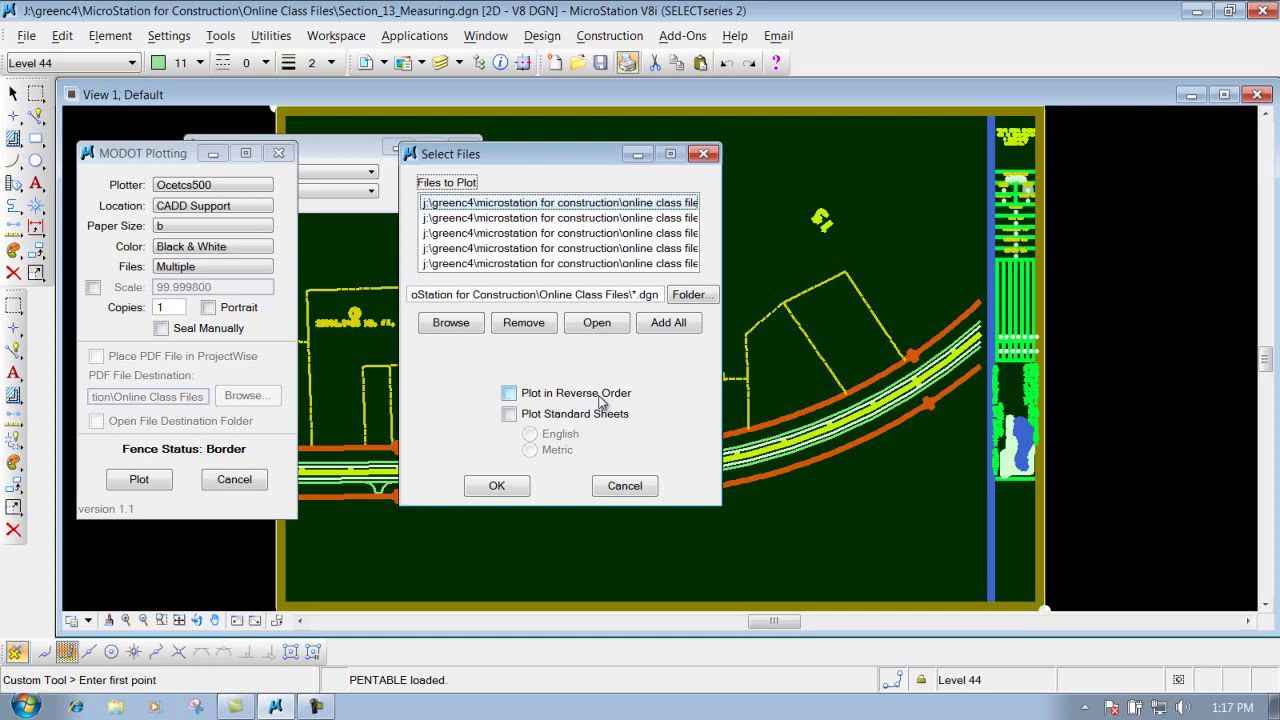
left_click(510, 414)
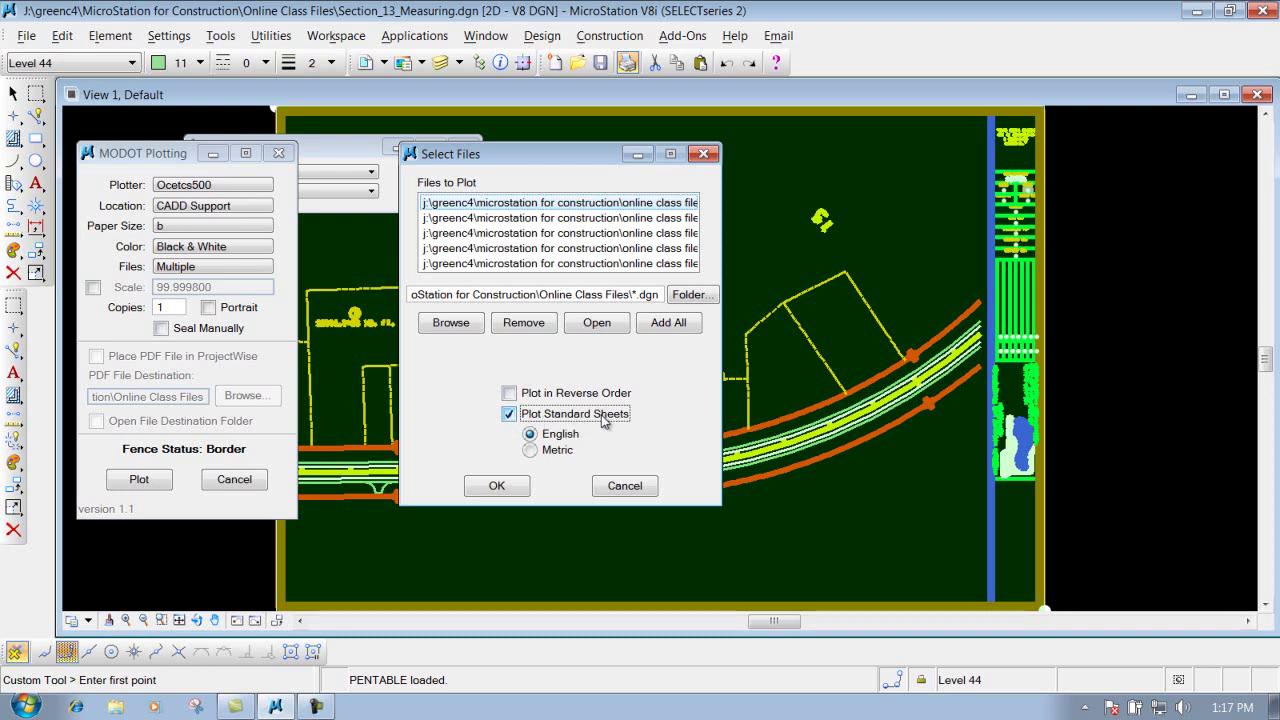
left_click(529, 450)
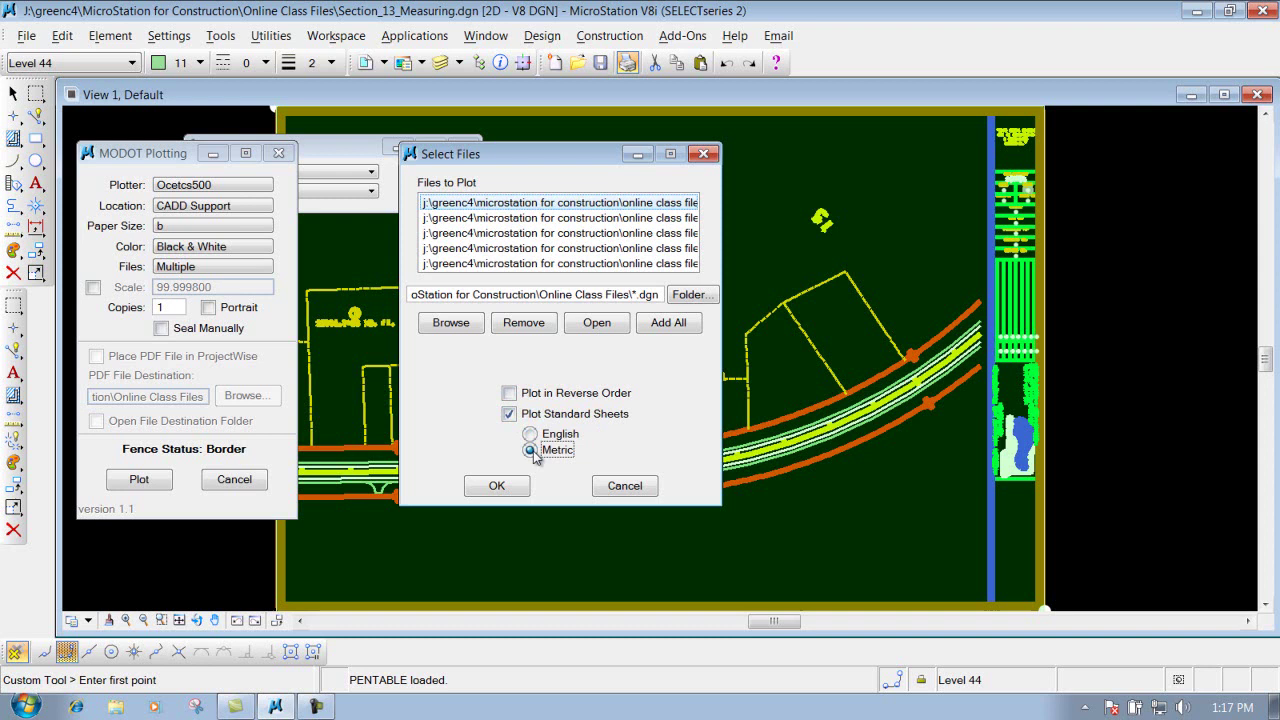
left_click(528, 434)
left_click(510, 415)
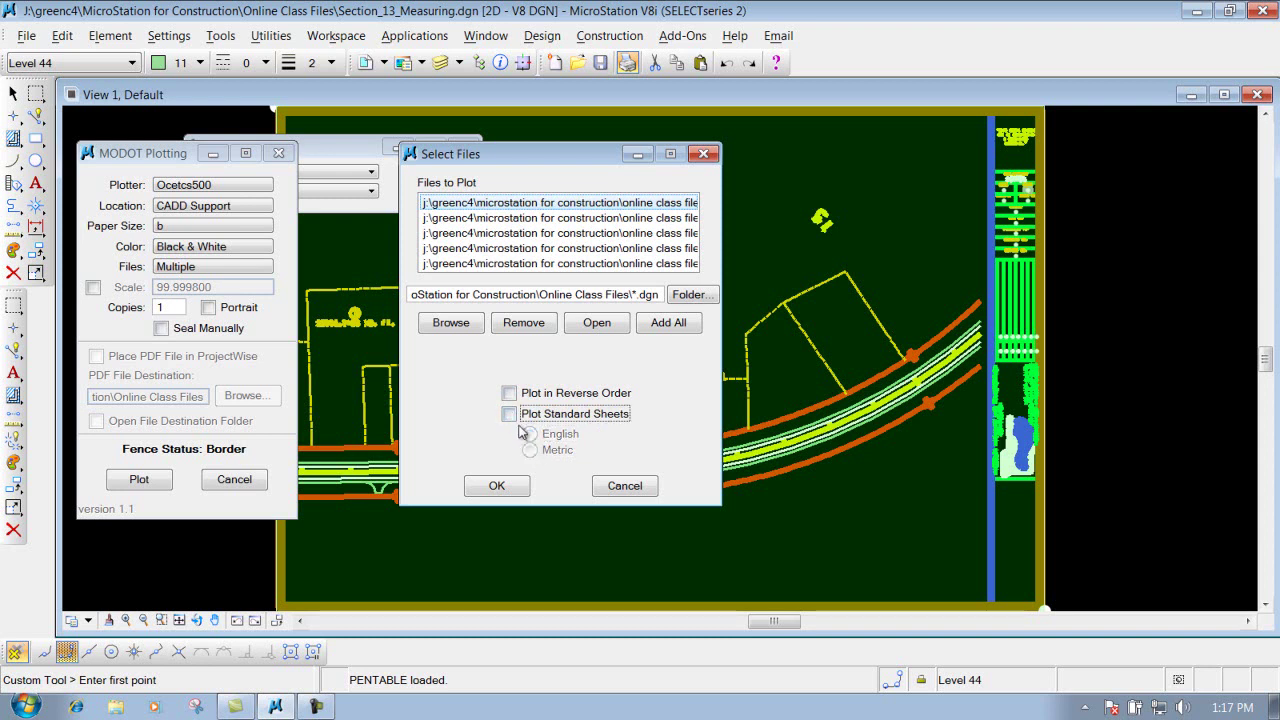
left_click(510, 415)
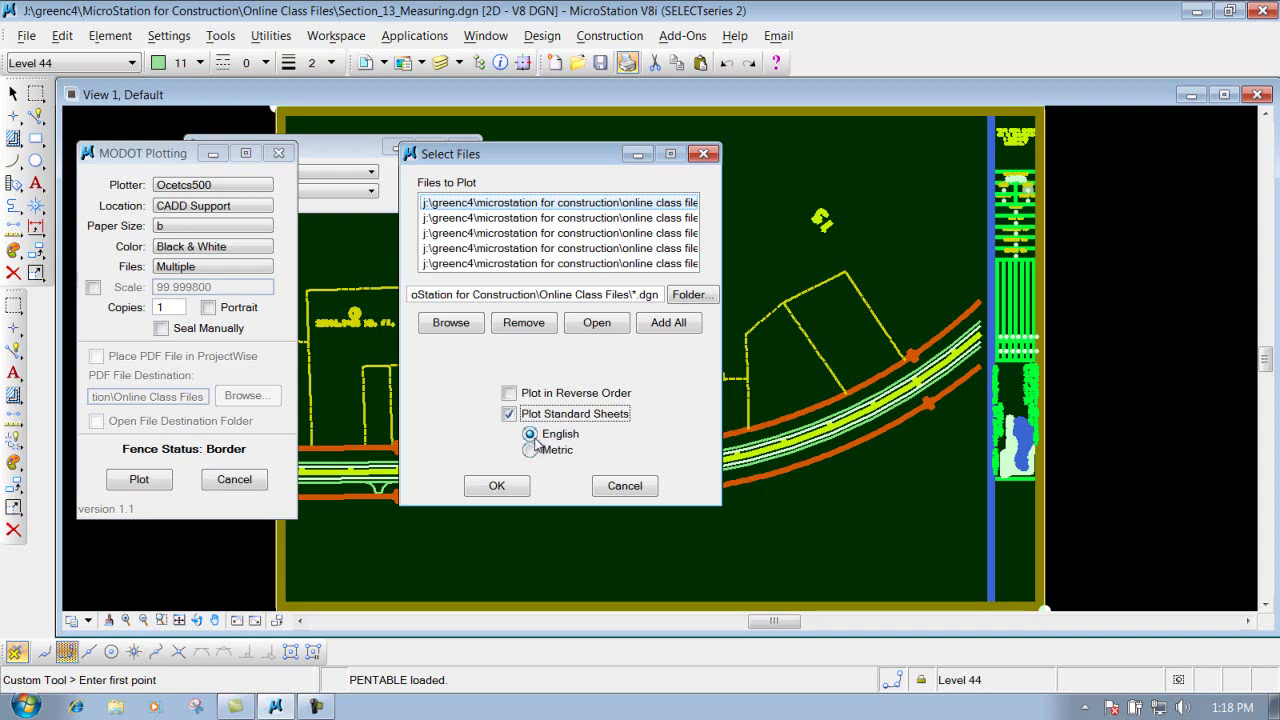
left_click(509, 414)
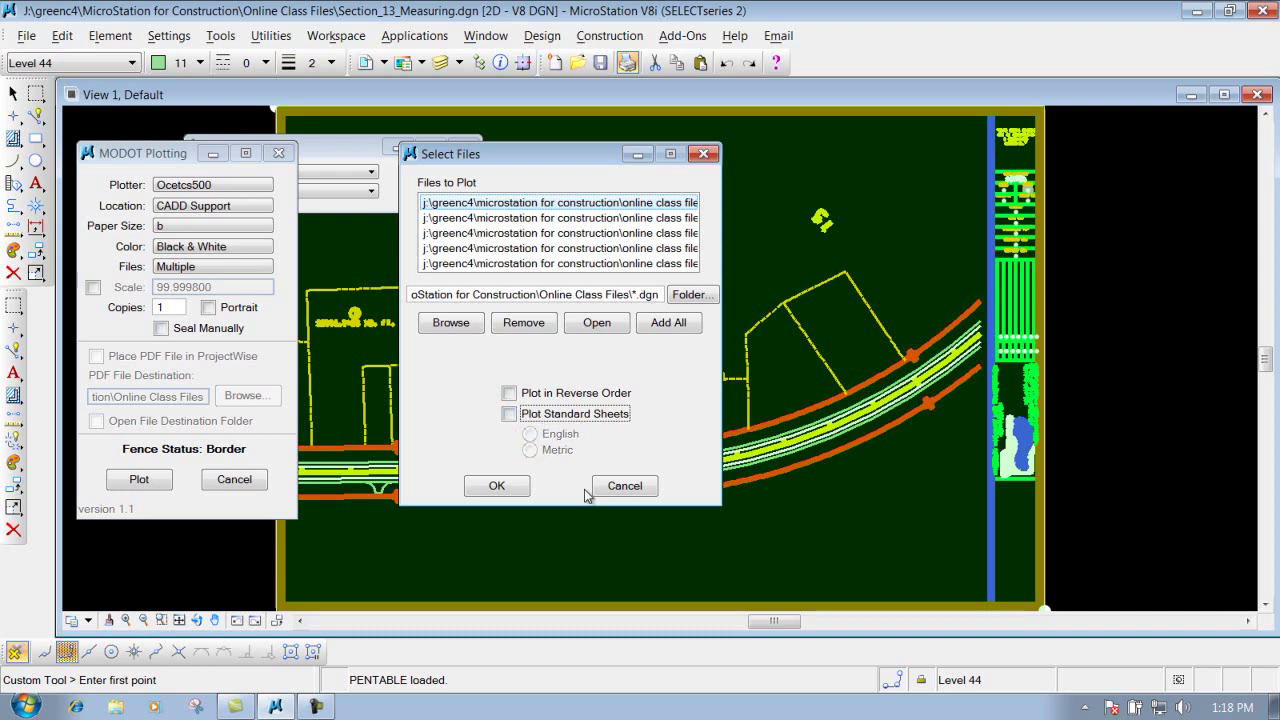
left_click(511, 416)
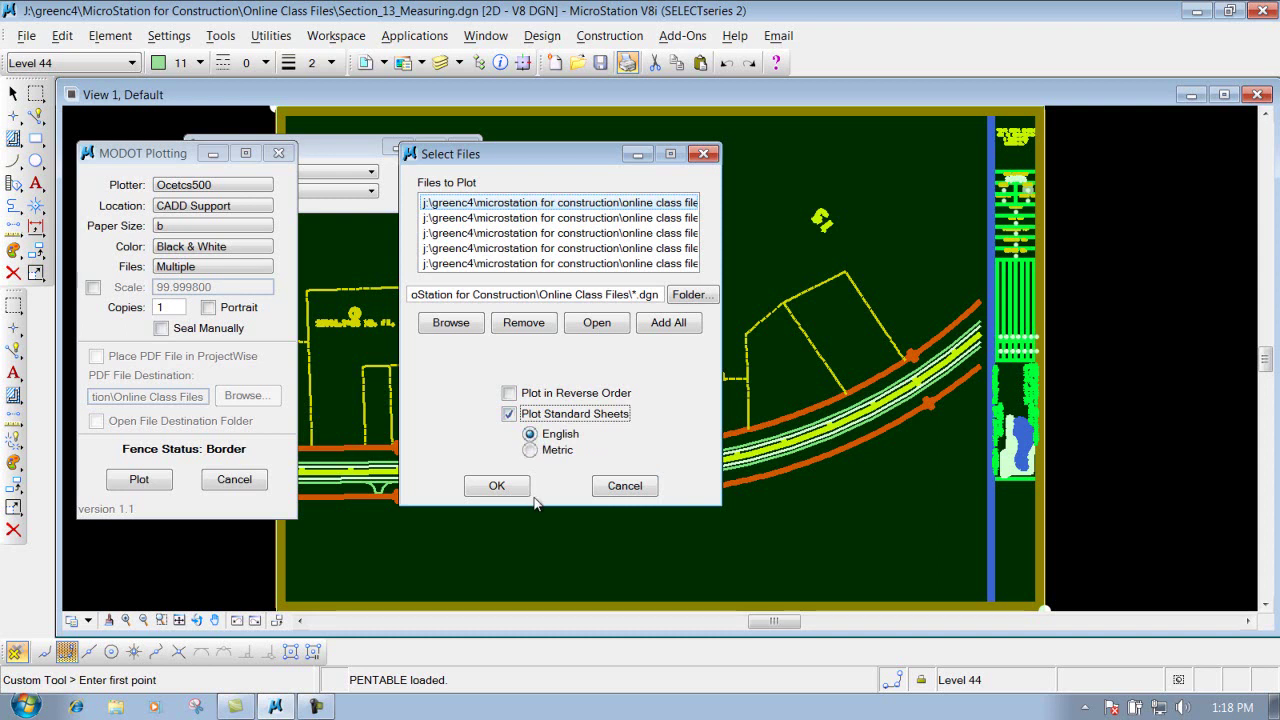
left_click(510, 415)
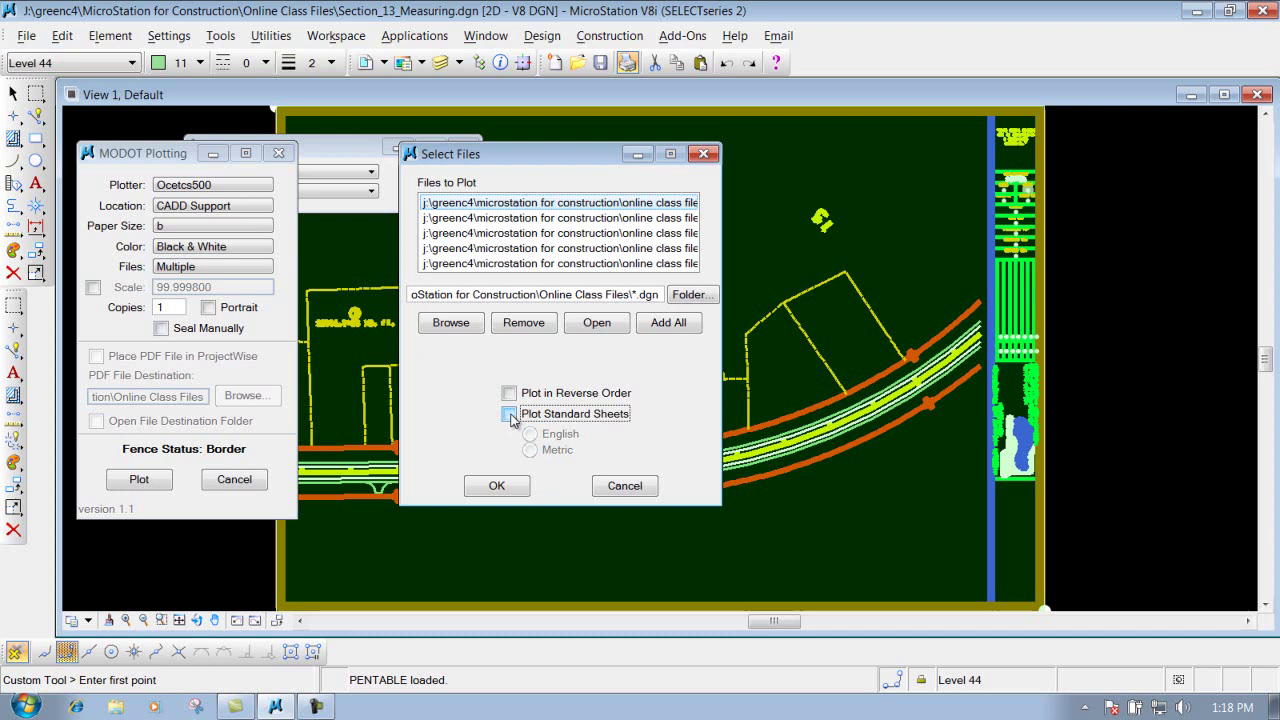
Accept the list of files to plot and return to the plotting settings.
left_click(517, 488)
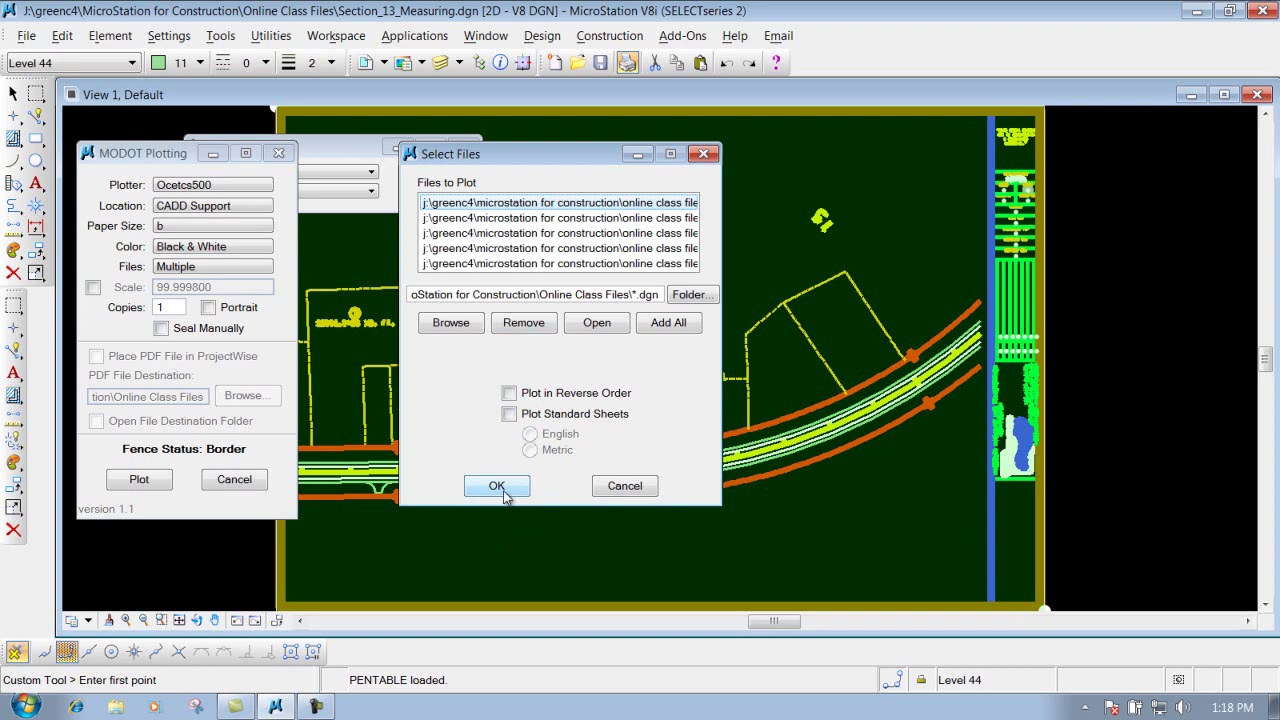
left_click(497, 488)
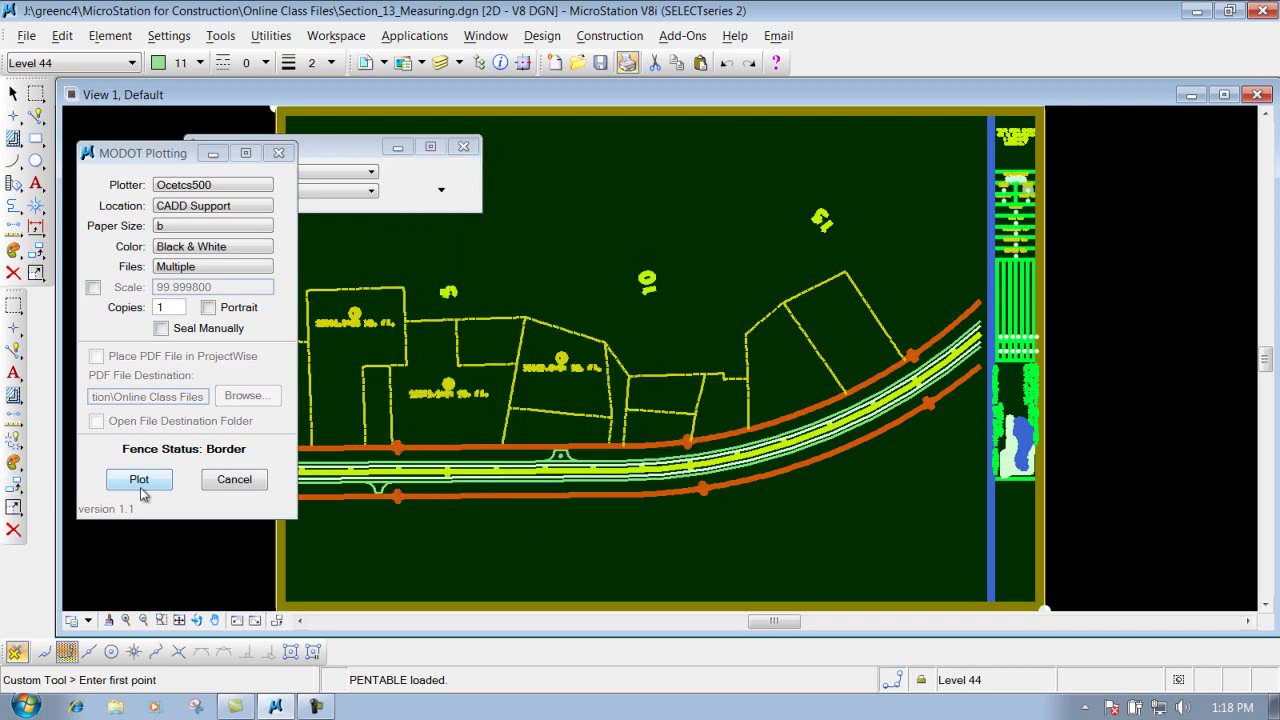